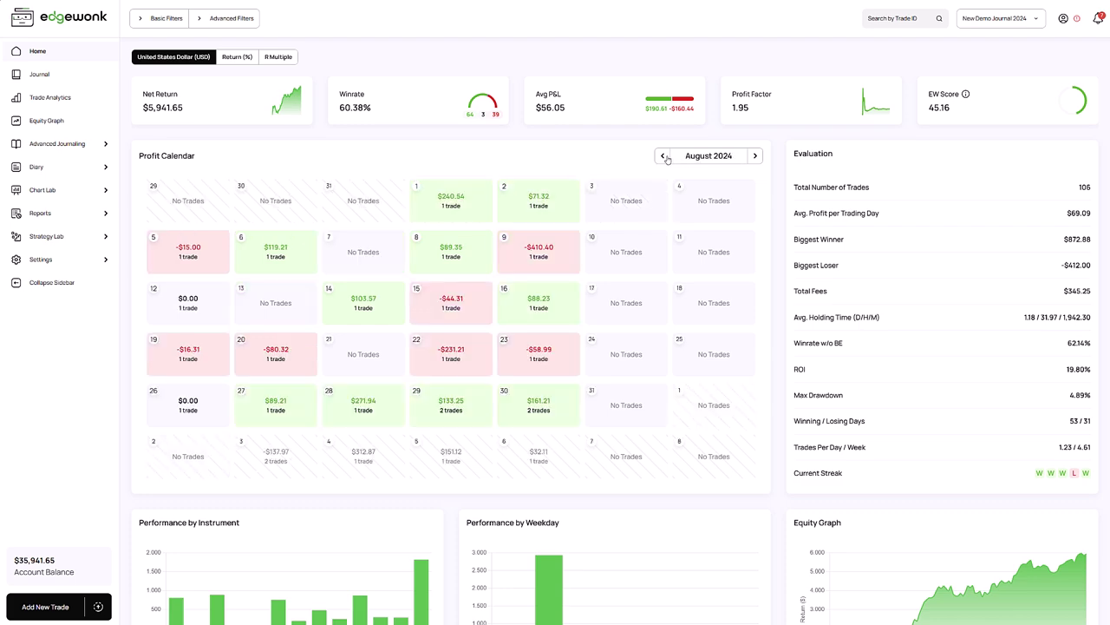
Check the notifications, and look through the trades listed in the journal
click(1097, 19)
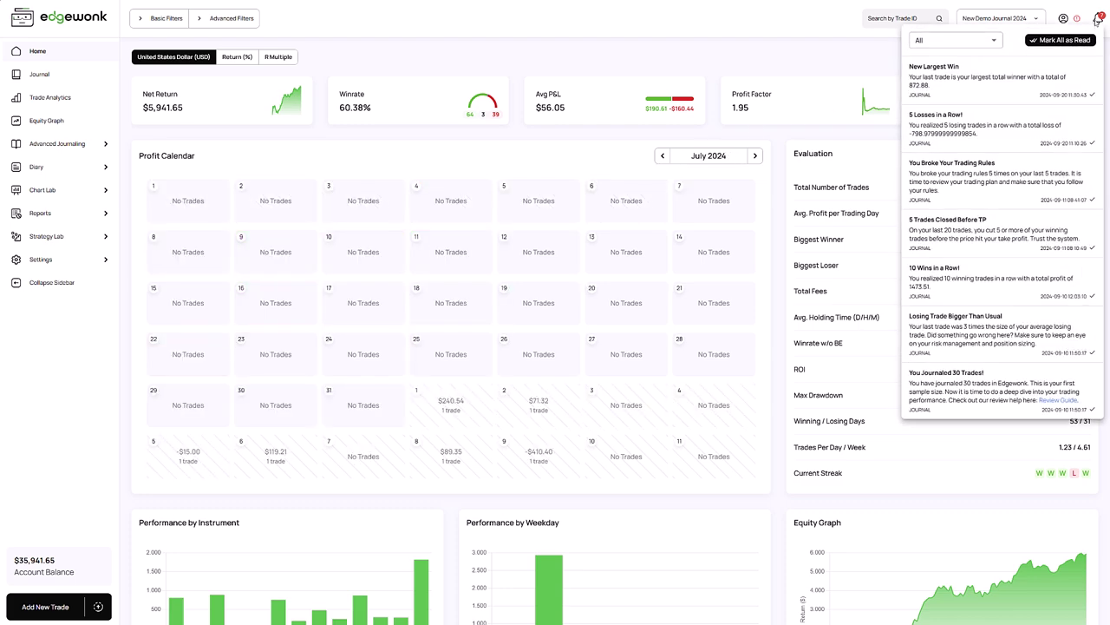
click(1096, 19)
click(73, 80)
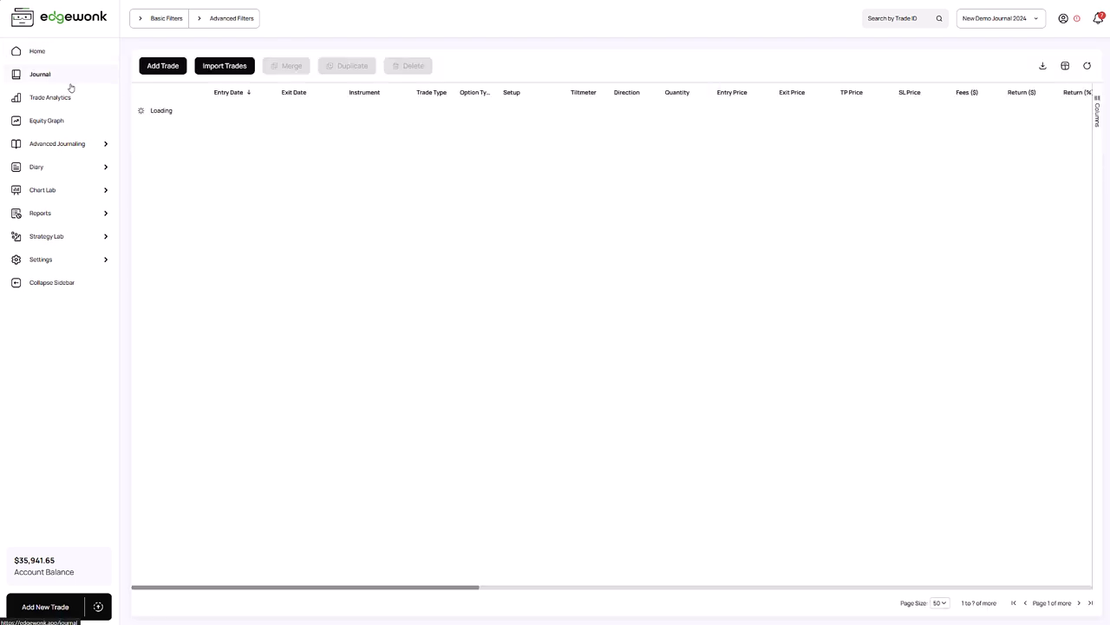
scroll(377, 184, down, 8)
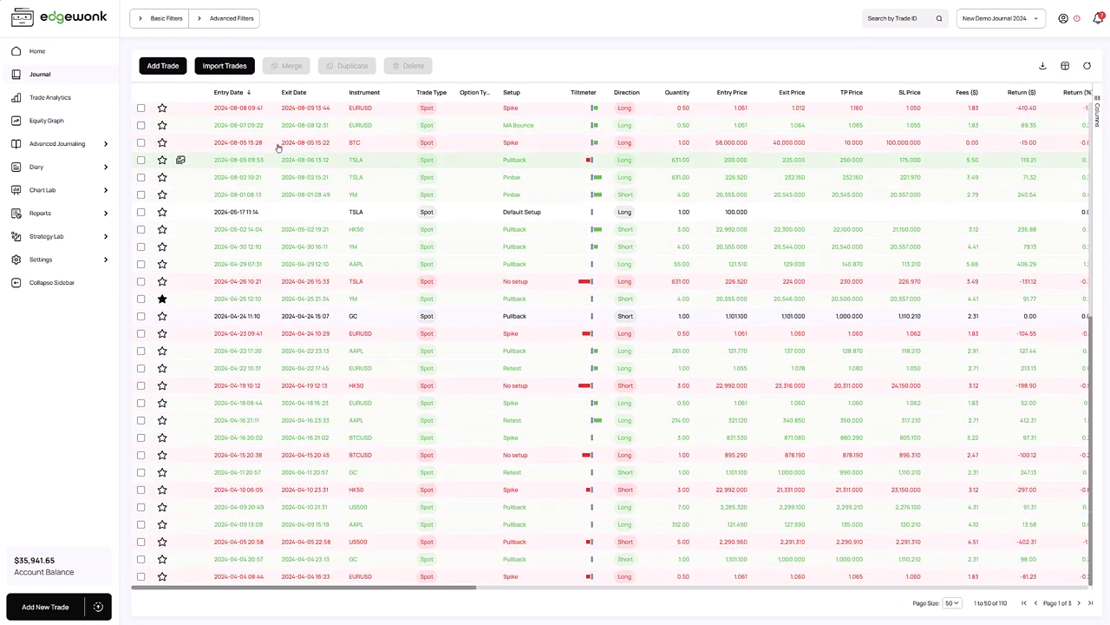
View the equity graph with its display set to R Multiple (R)
click(70, 121)
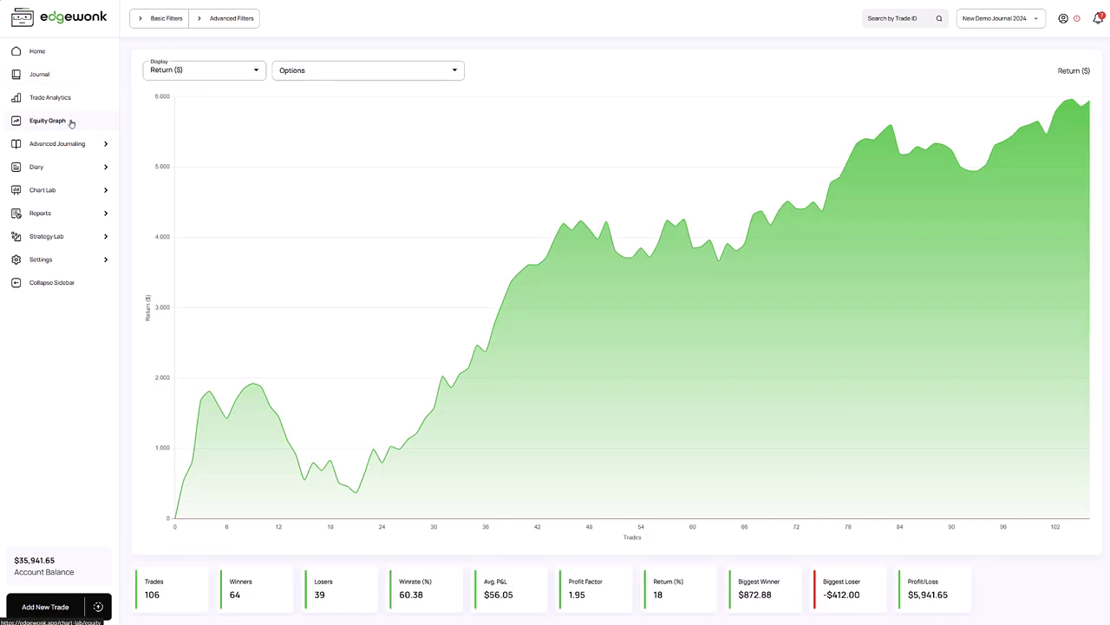
click(191, 69)
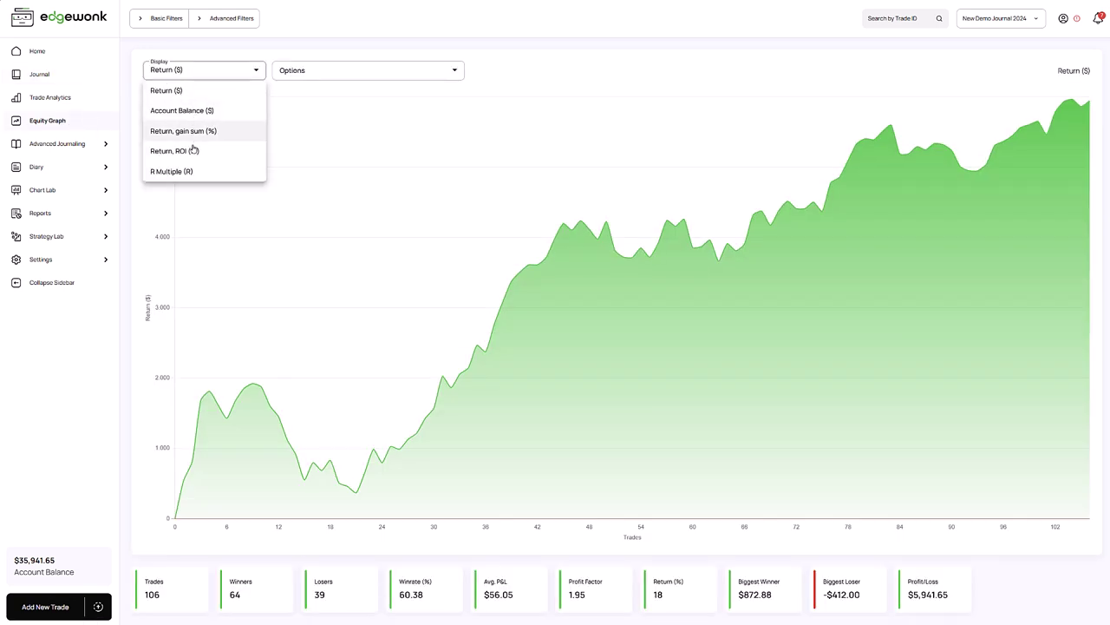
click(189, 170)
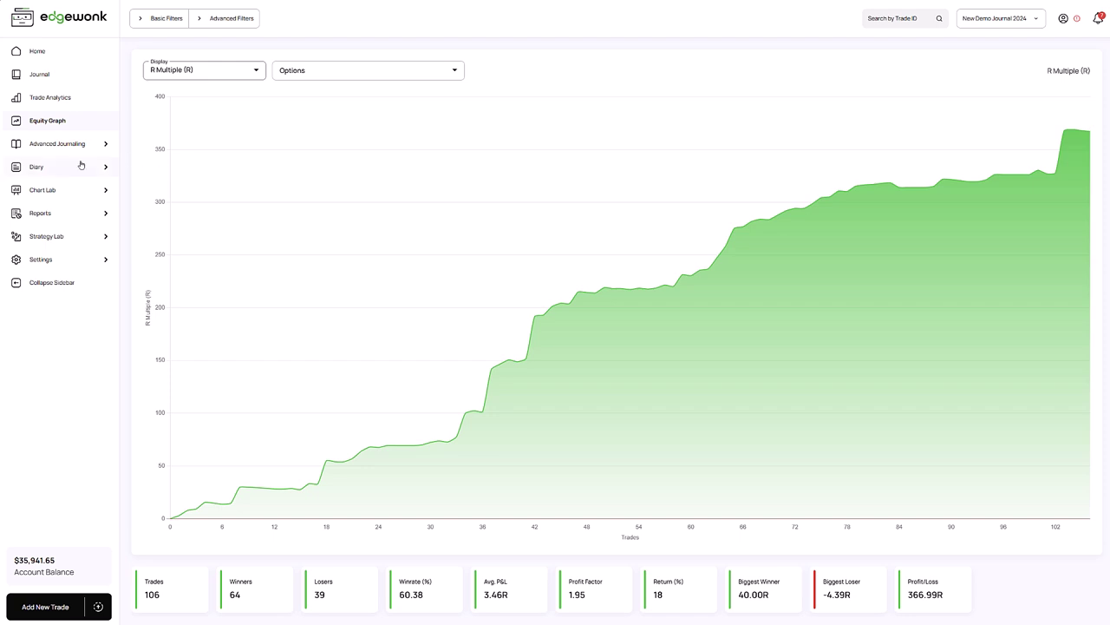
Review the Chart Lab charts for consecutive winners/losers, custom statistics, drawdown, efficiency, exit analysis and holding time
click(66, 197)
click(73, 222)
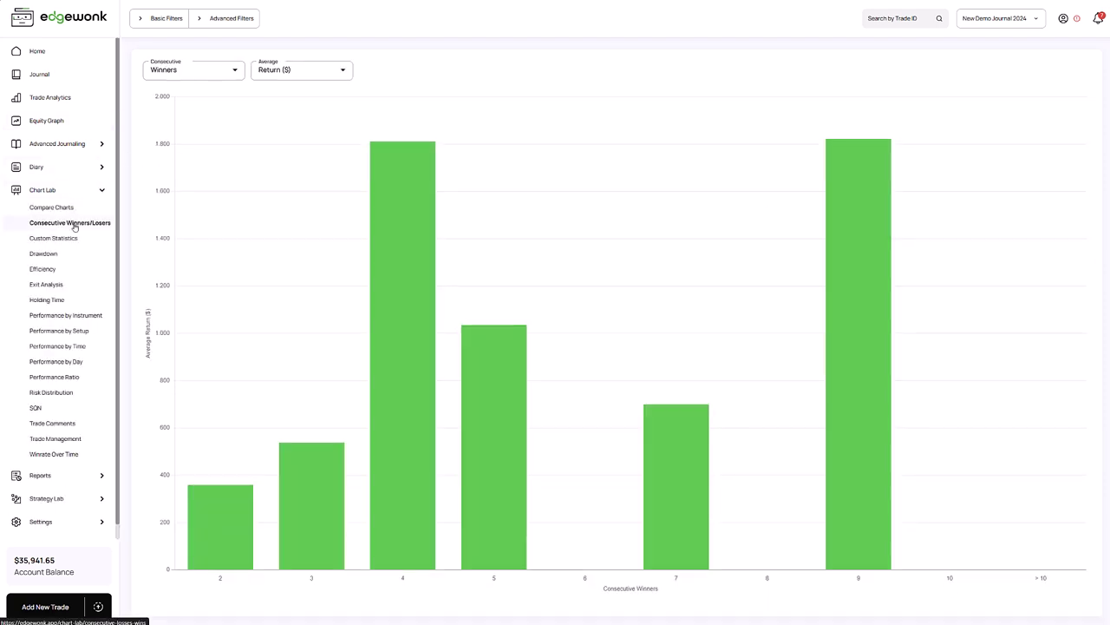
click(67, 239)
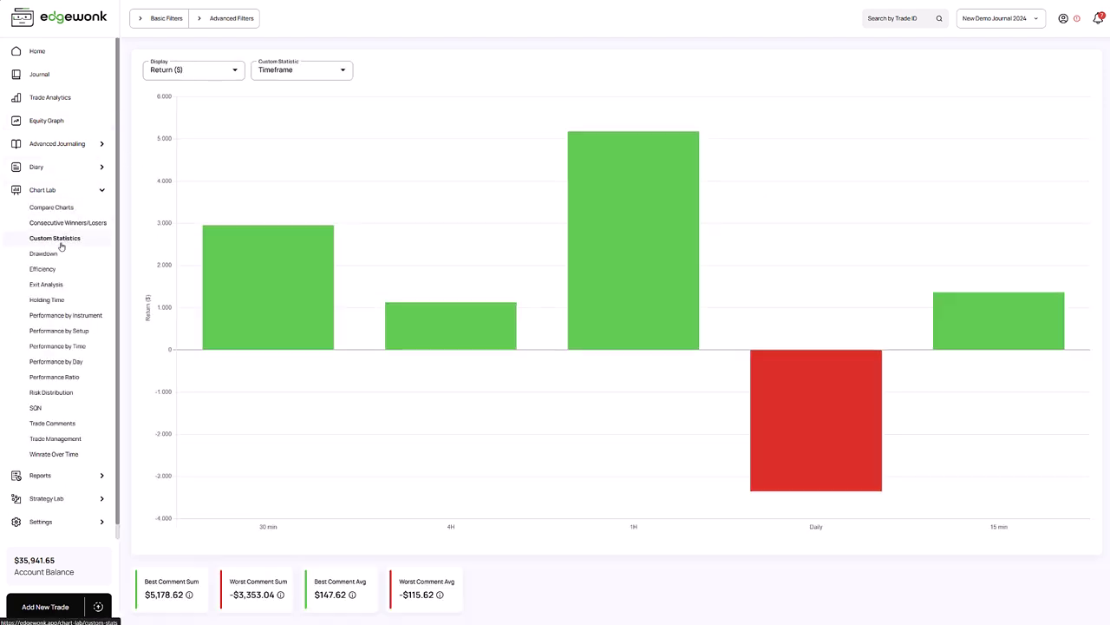
click(54, 254)
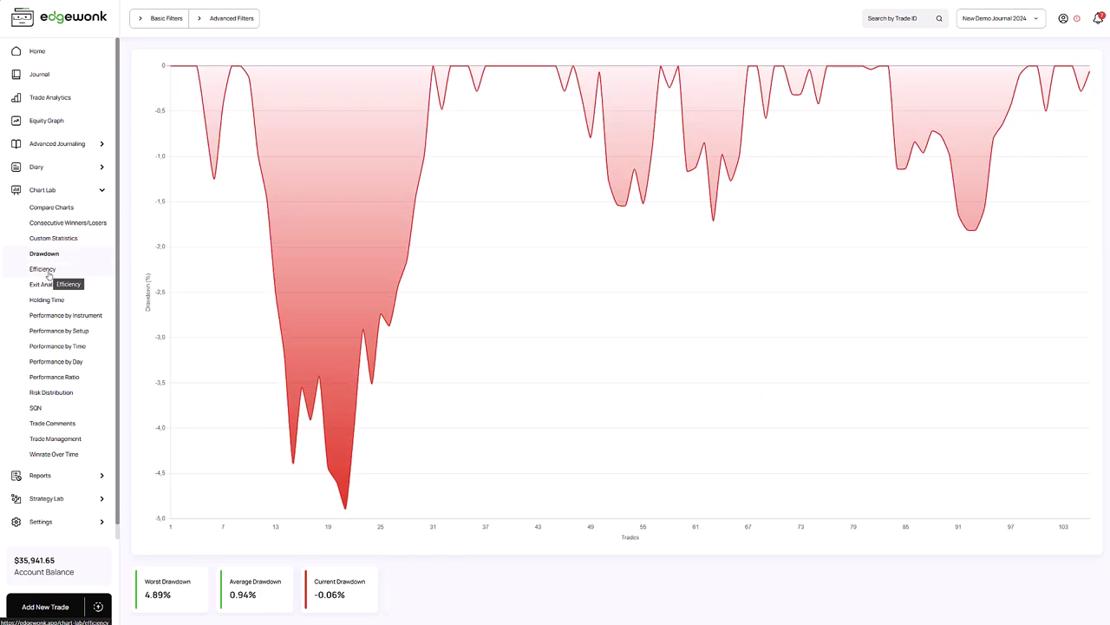
click(44, 270)
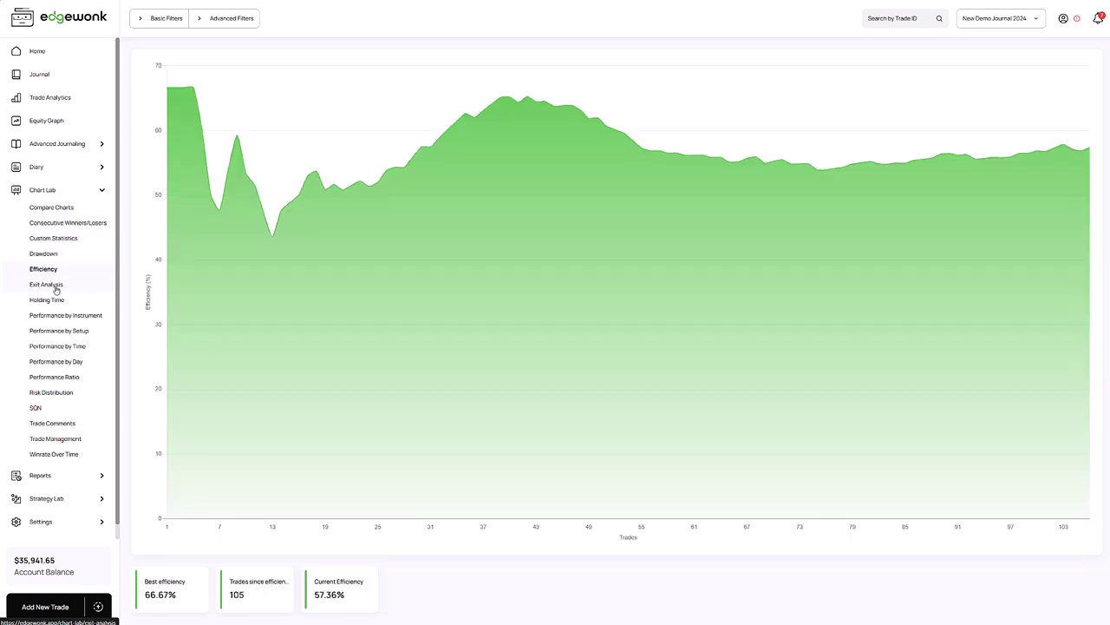
click(56, 286)
click(61, 301)
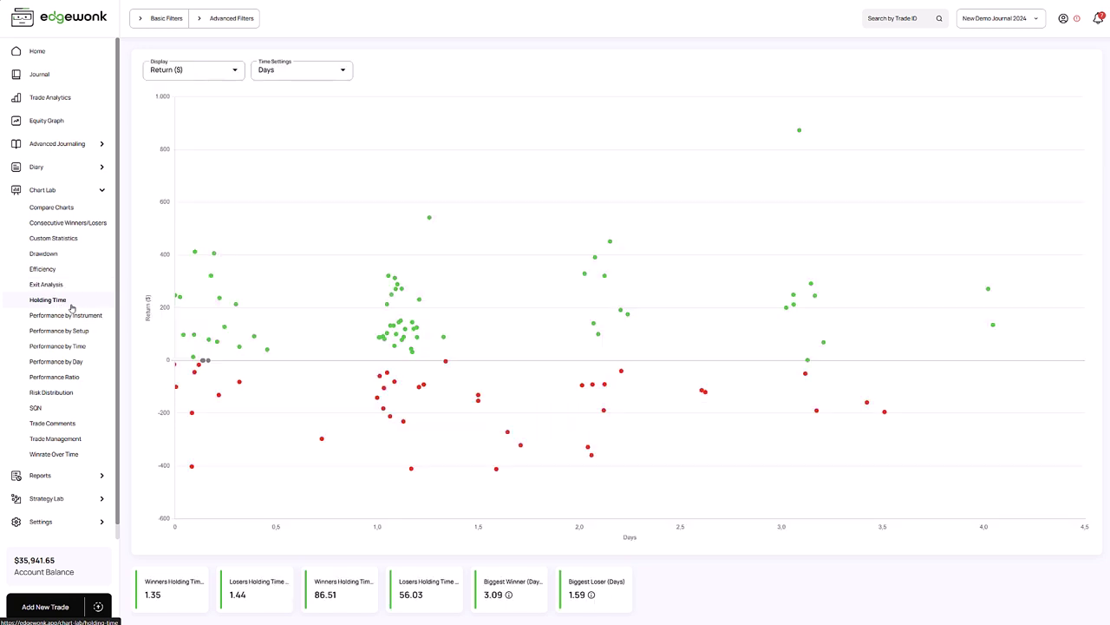
View the Performance by Instrument chart sorted by value
click(75, 317)
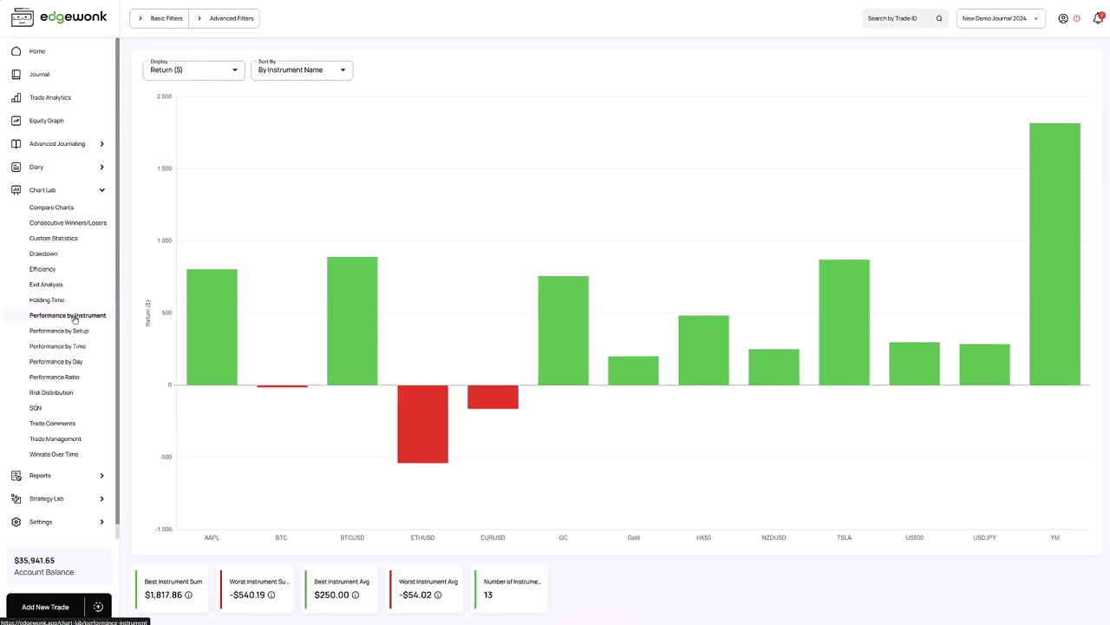
click(282, 75)
click(277, 109)
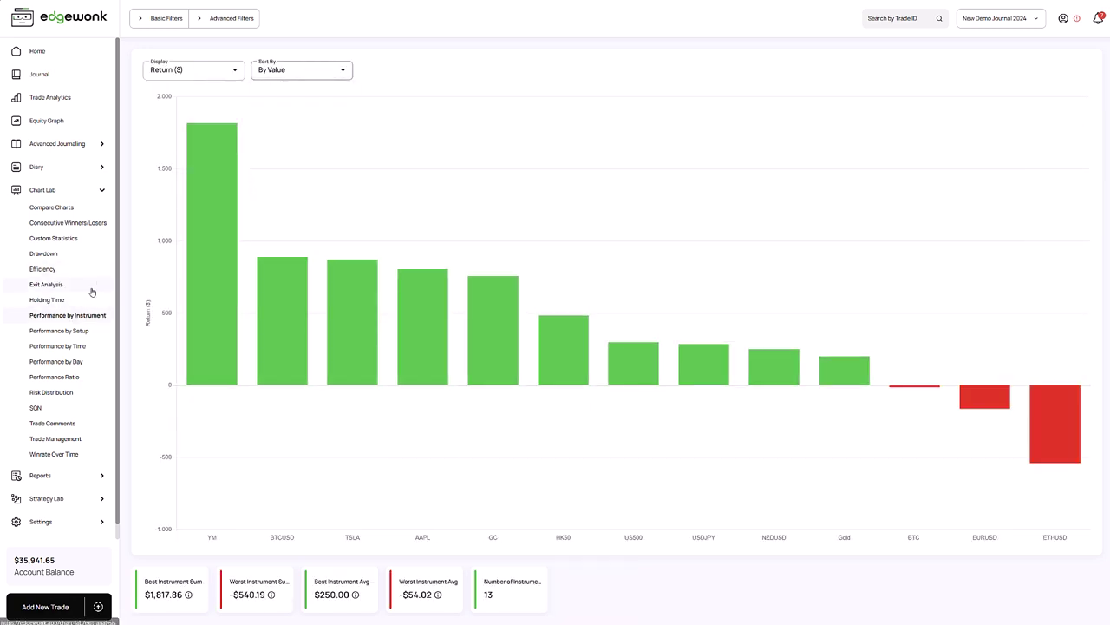
Review the charts for performance by setup, time and day, risk distribution, trade comments and trade management
click(82, 330)
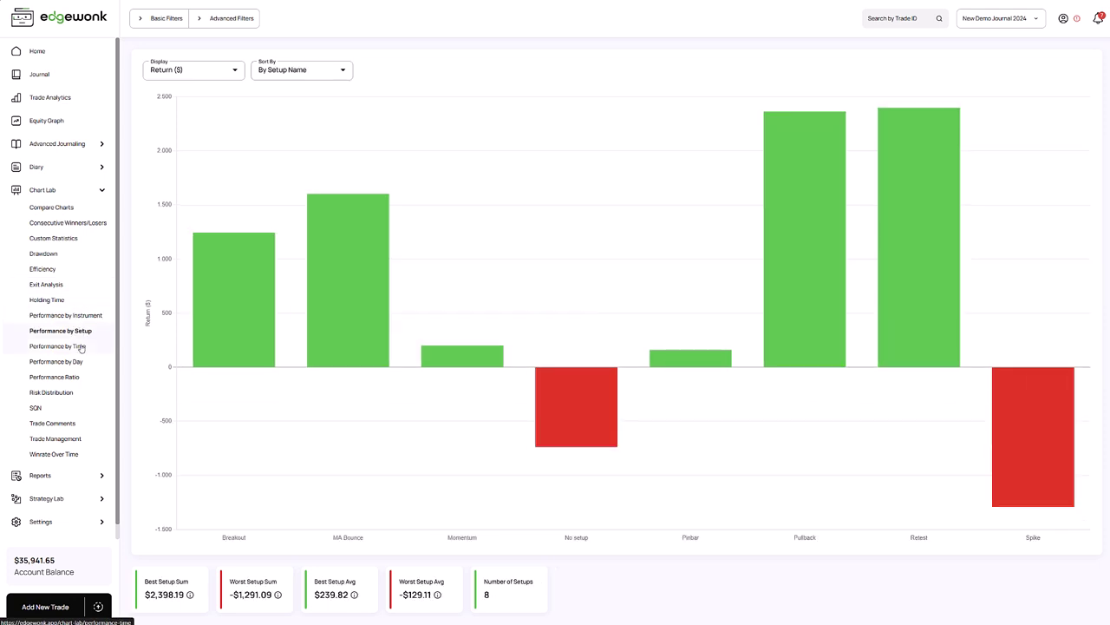
click(83, 346)
click(74, 363)
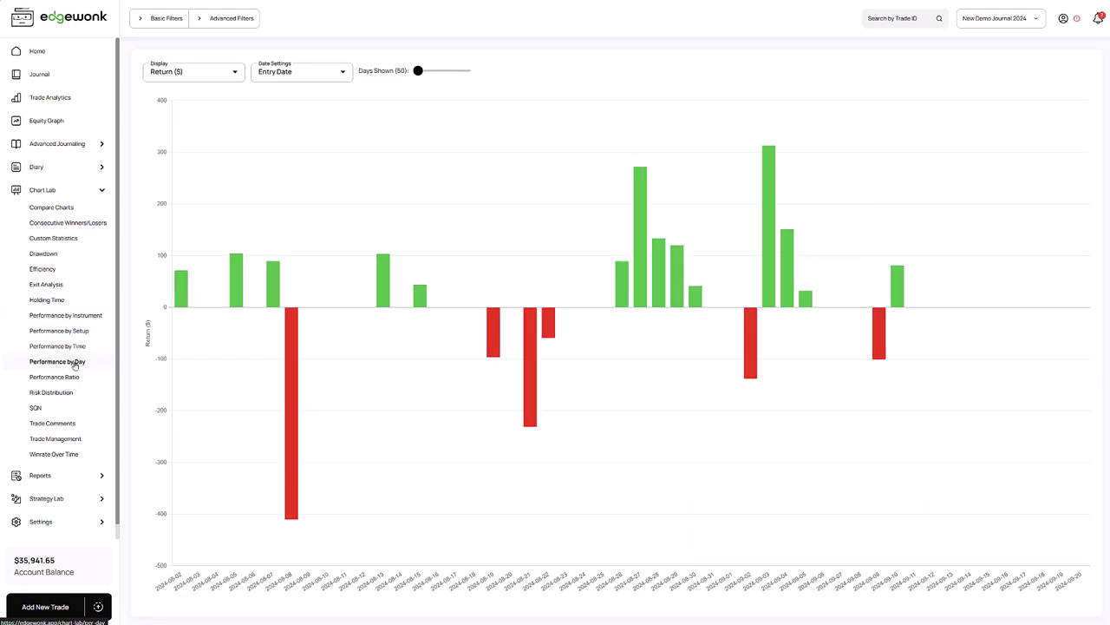
click(64, 395)
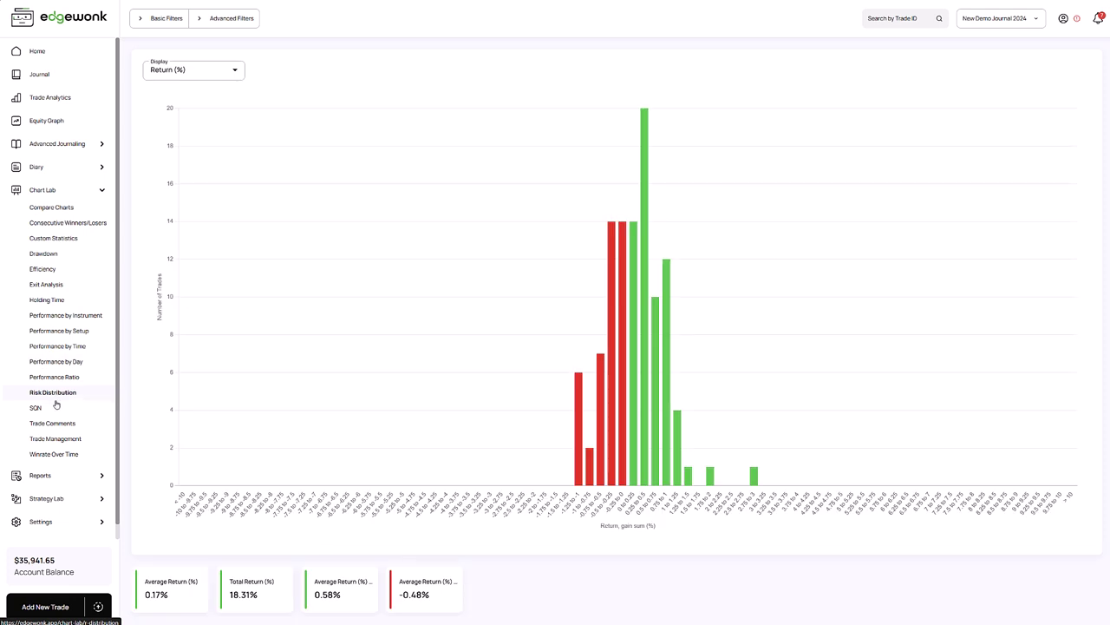
click(55, 425)
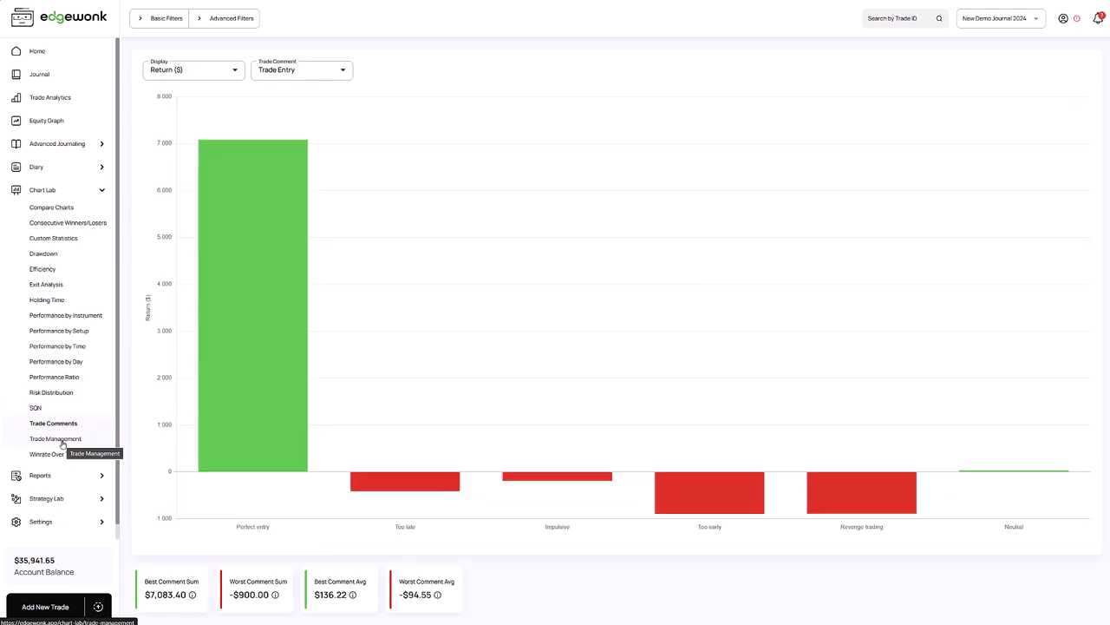
click(62, 439)
View the full-year 2024 trade calendar, and expand September 2024 in the monthly reports
click(53, 475)
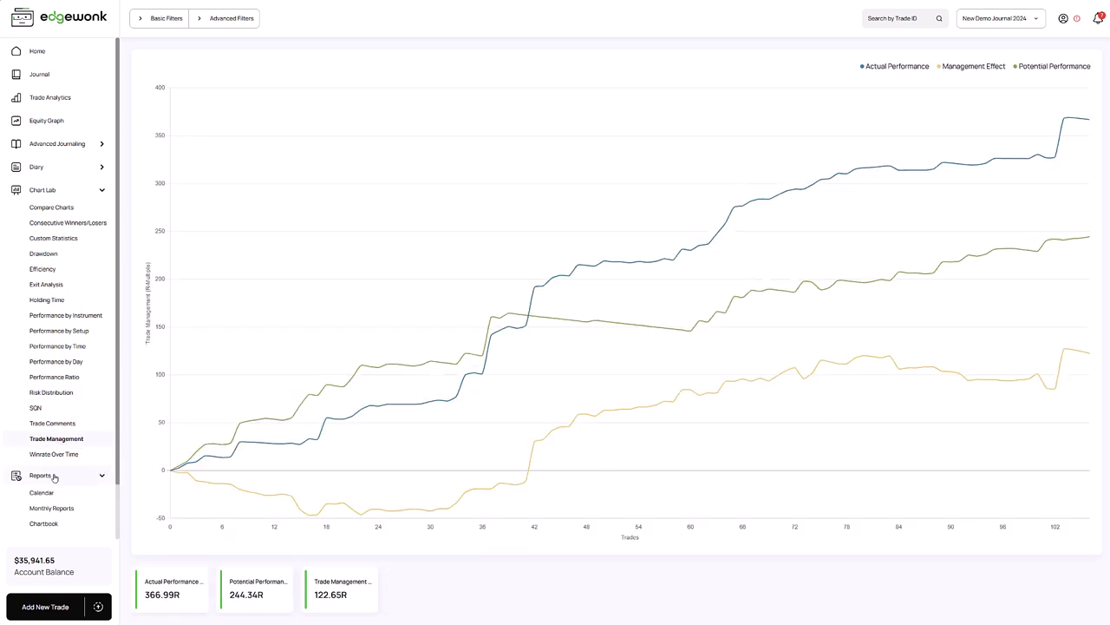
click(59, 498)
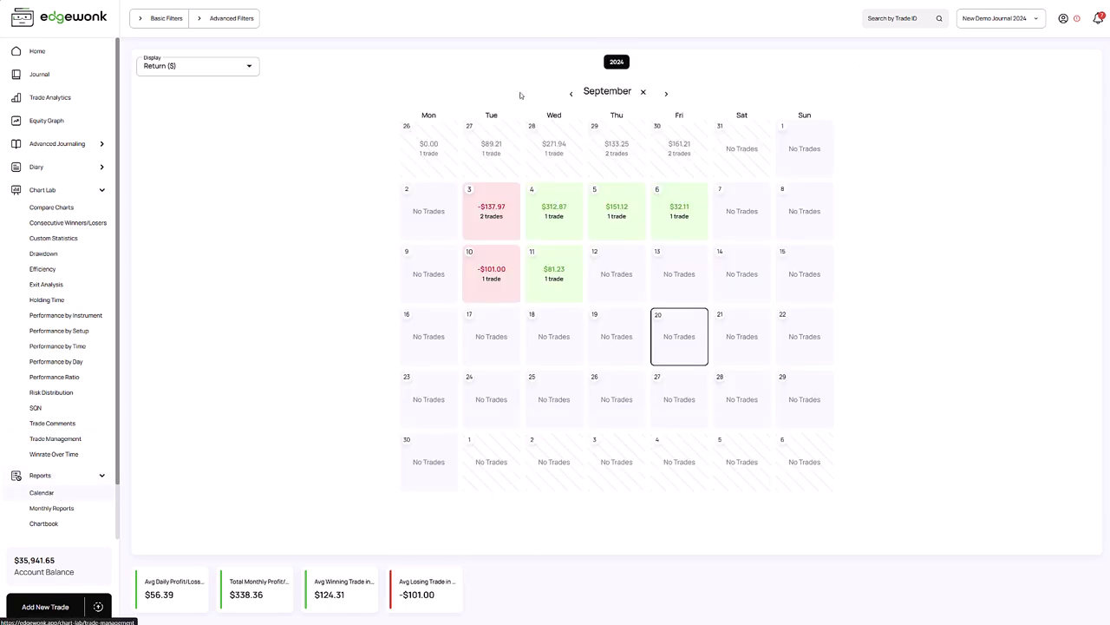
click(643, 91)
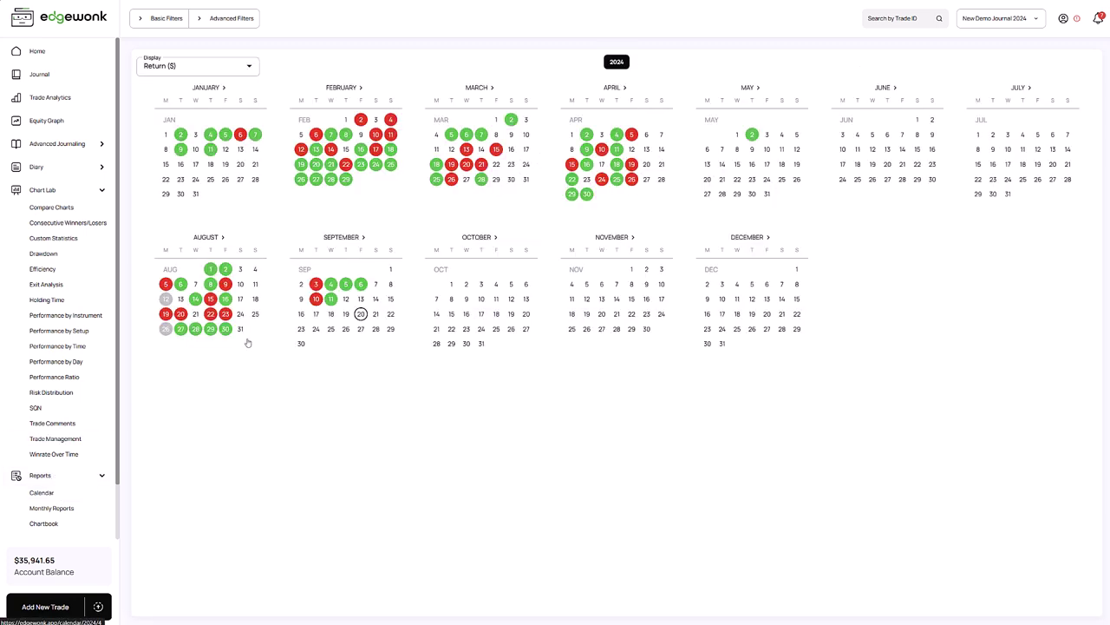
click(51, 507)
click(142, 80)
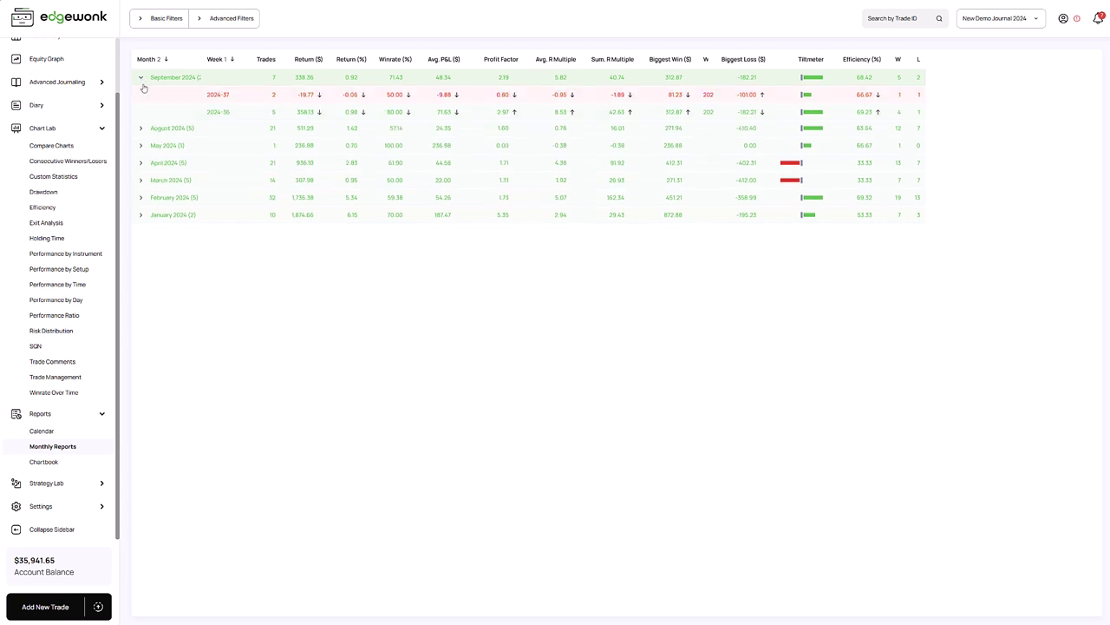
Start a new alternative strategy in the Strategy Lab, named "Later Exit with 3:1 RRR", for the Retest setup
click(60, 17)
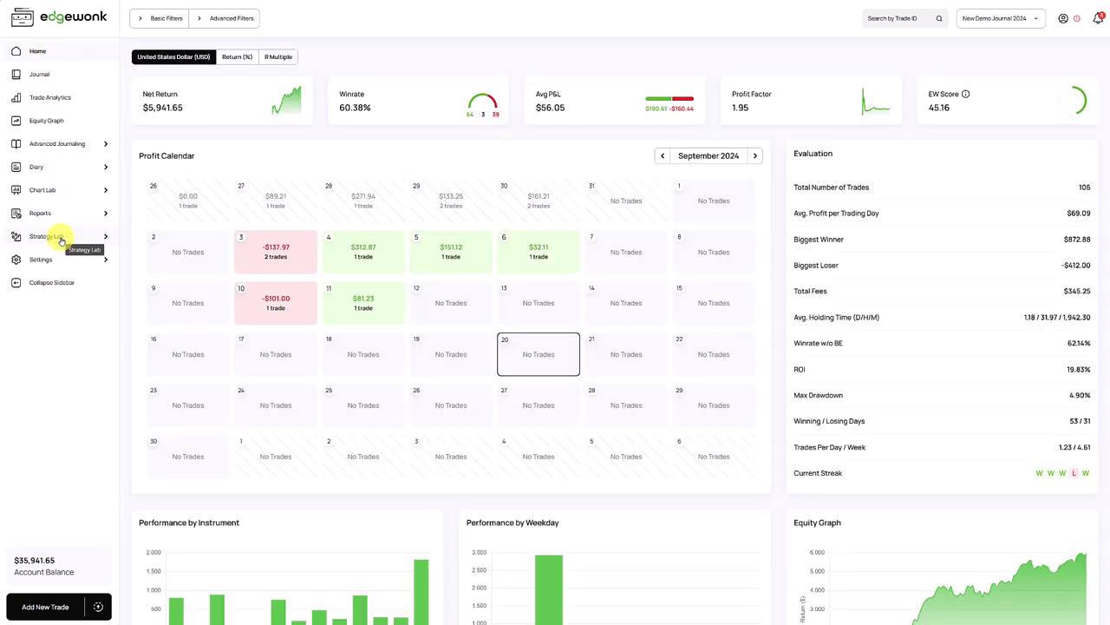
click(60, 242)
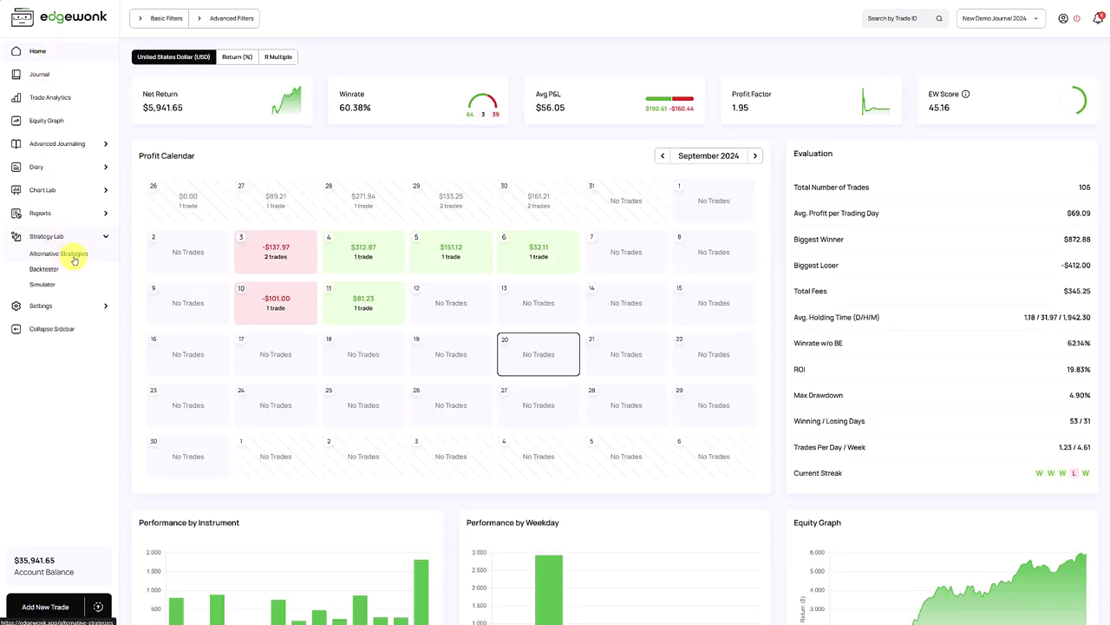
click(74, 258)
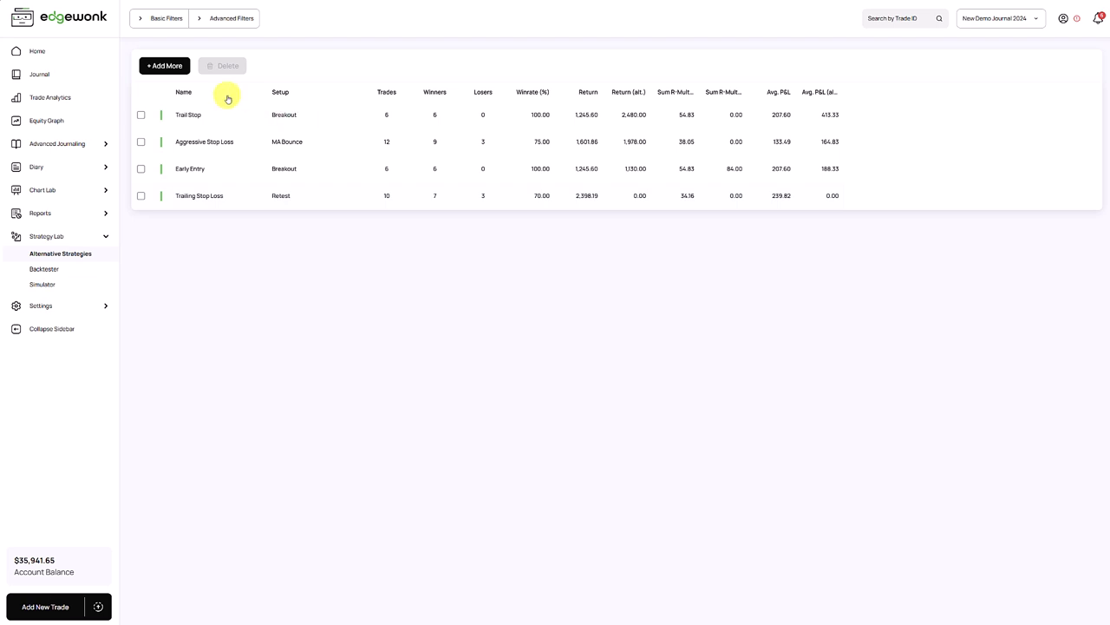
click(163, 69)
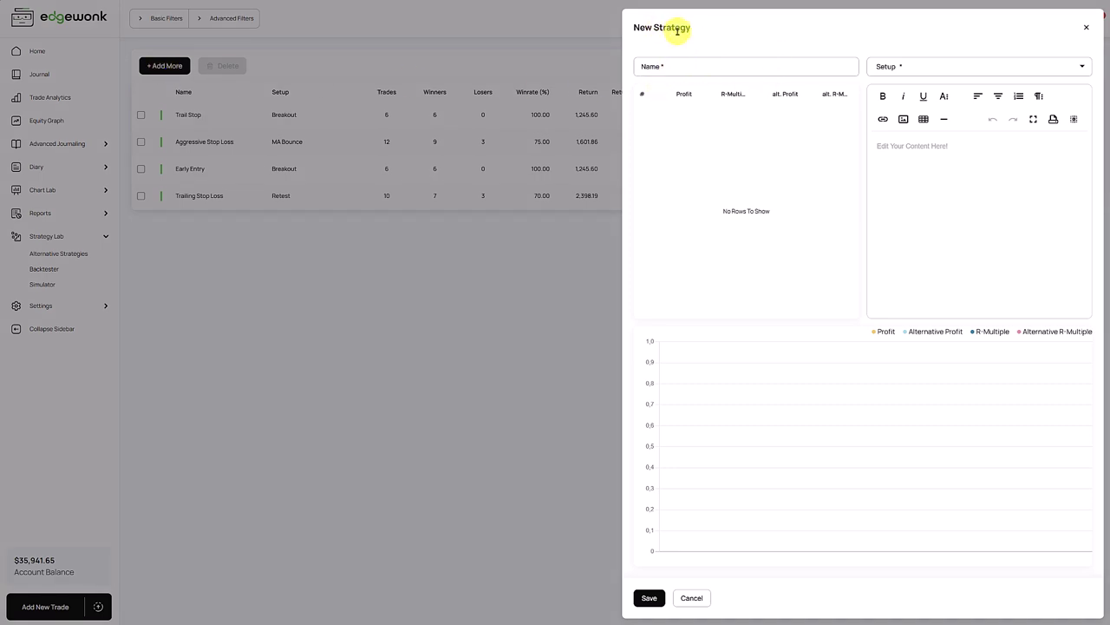
click(689, 68)
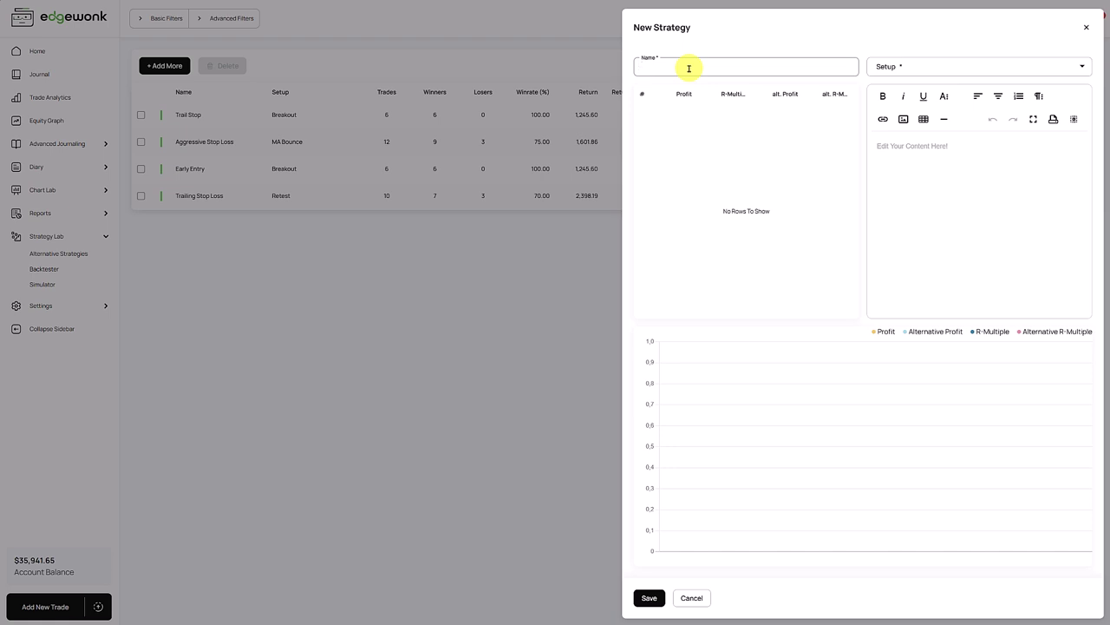
text(Later Exit with 3:1 RRR)
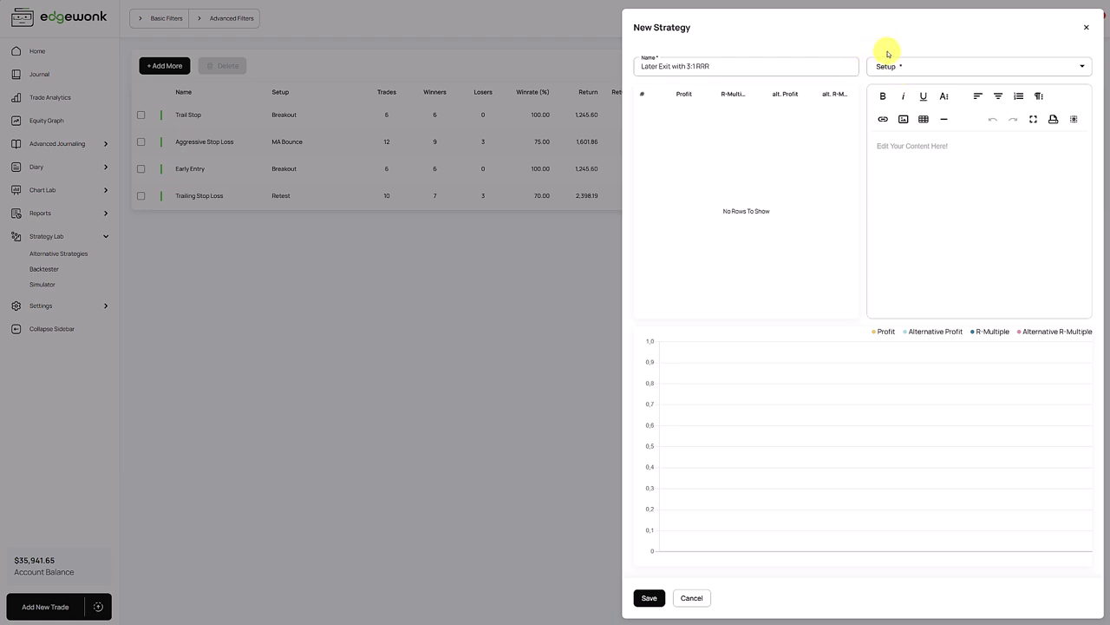
click(928, 69)
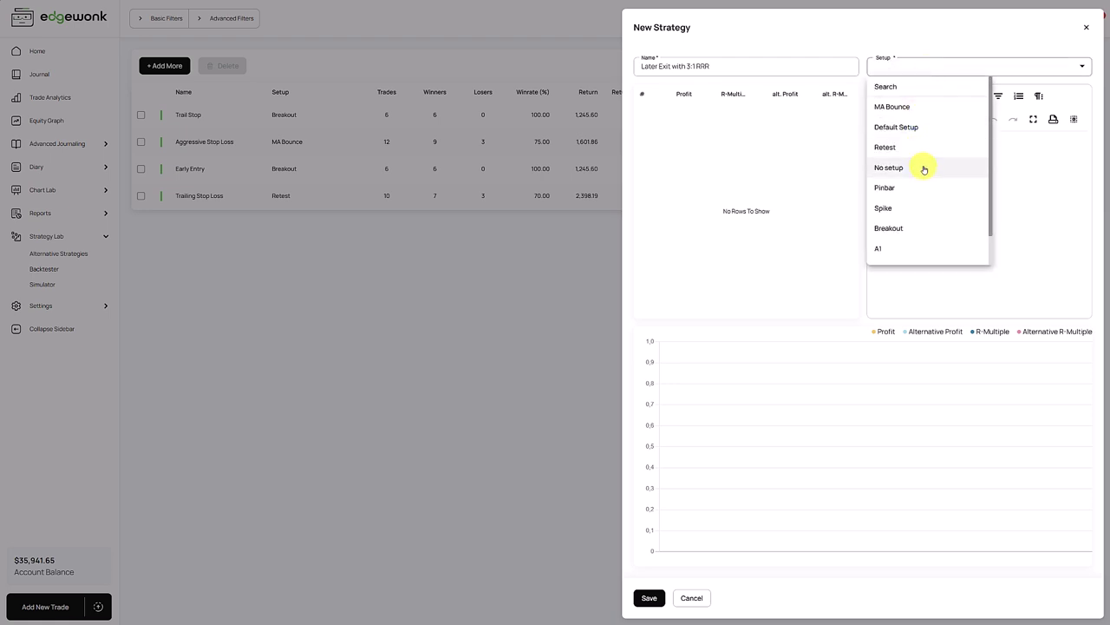
click(911, 148)
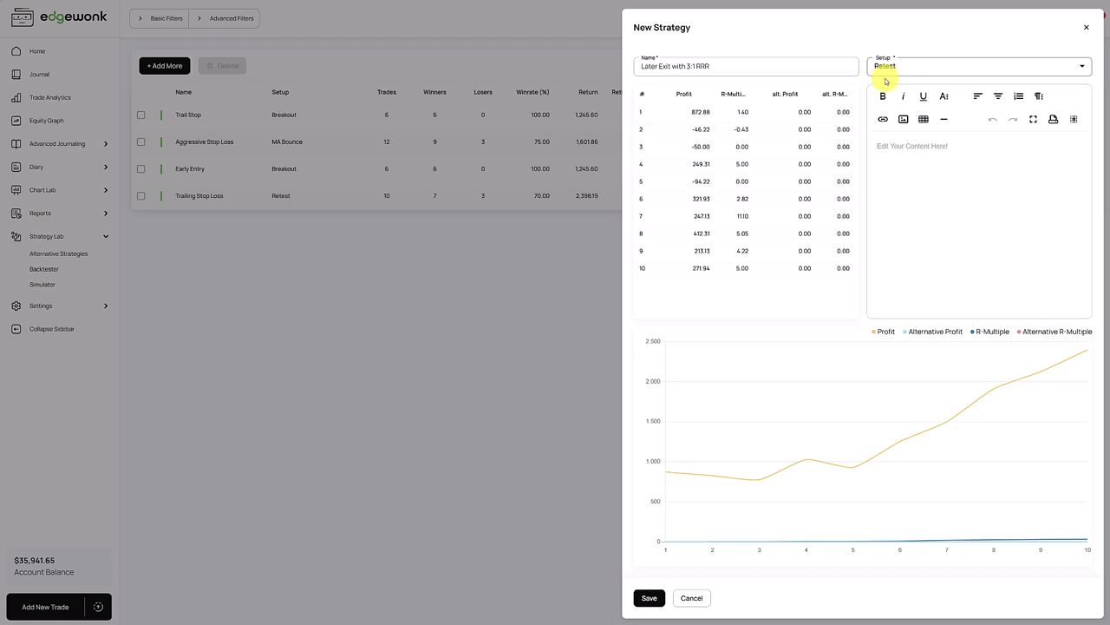
Describe the strategy as testing 3:1 instead of 2:1 RRR, with a break-even stop after 50% towards TP (1.5 : 1R RR), and save it
click(941, 228)
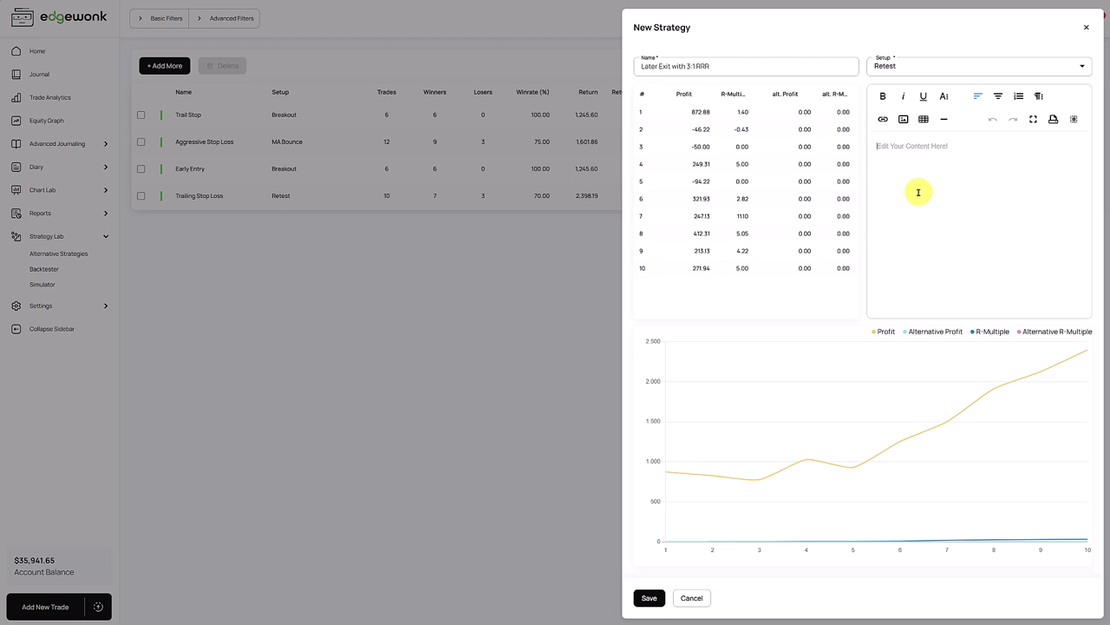
text(Instead of 2:1 RRR I am testing a 3:1 RRR  I am also using a trailing SL approach where I set my stop loss to break even after the price is 50% towards my TP (1.5 : 1R RR))
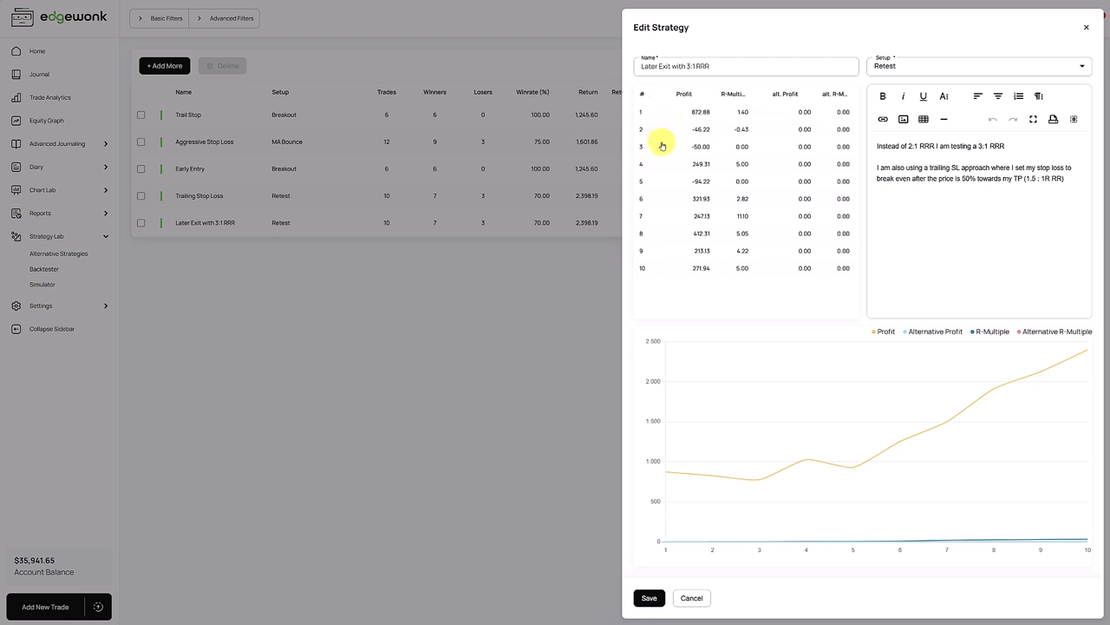
For the first trade in the strategy, enter an alternative profit of 1,350 under Later Exit with 3:1 RRR
click(653, 114)
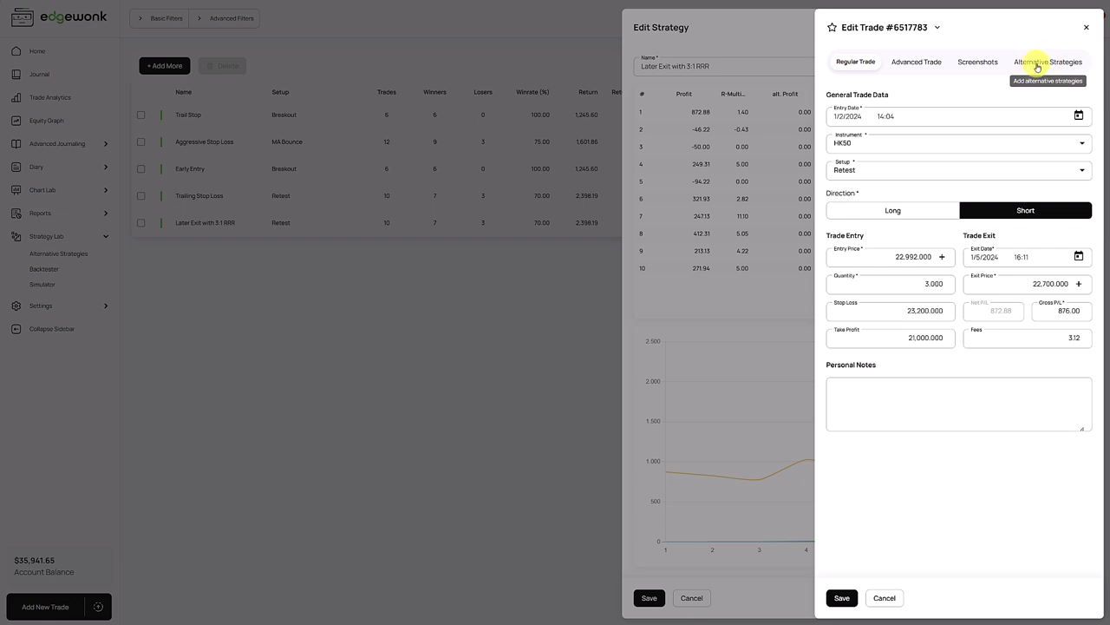
click(1038, 65)
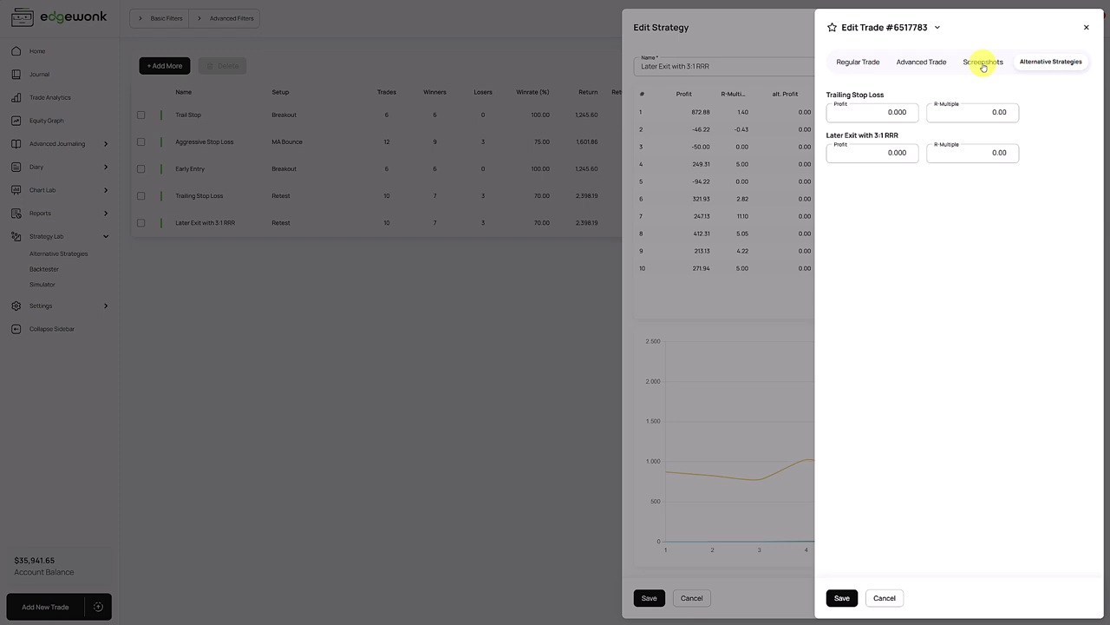
click(982, 62)
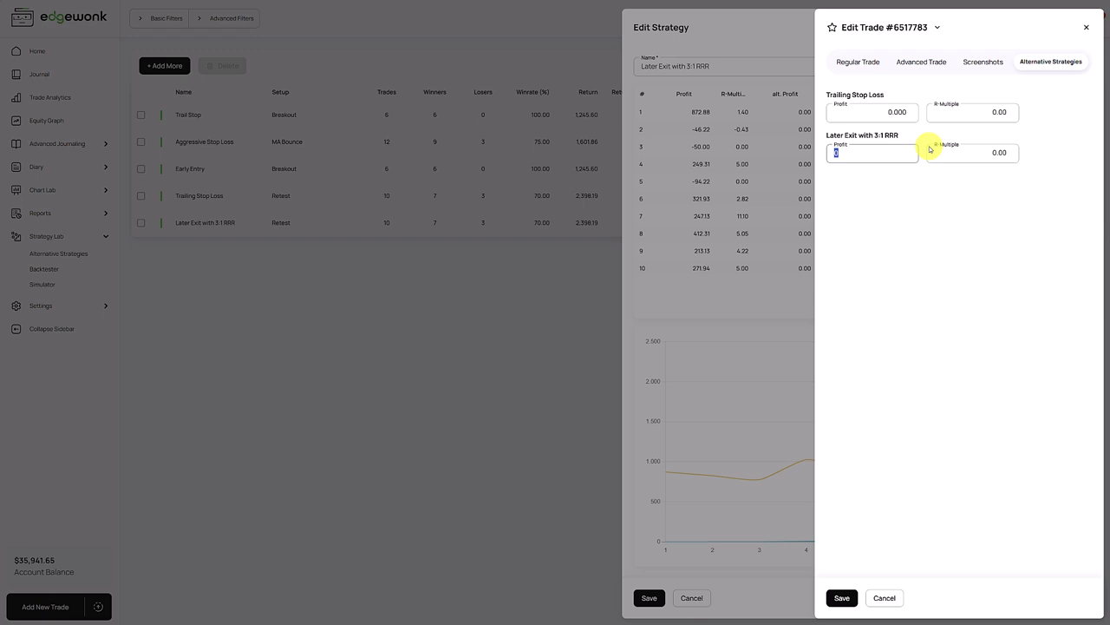
text(1,)
text(350)
click(894, 179)
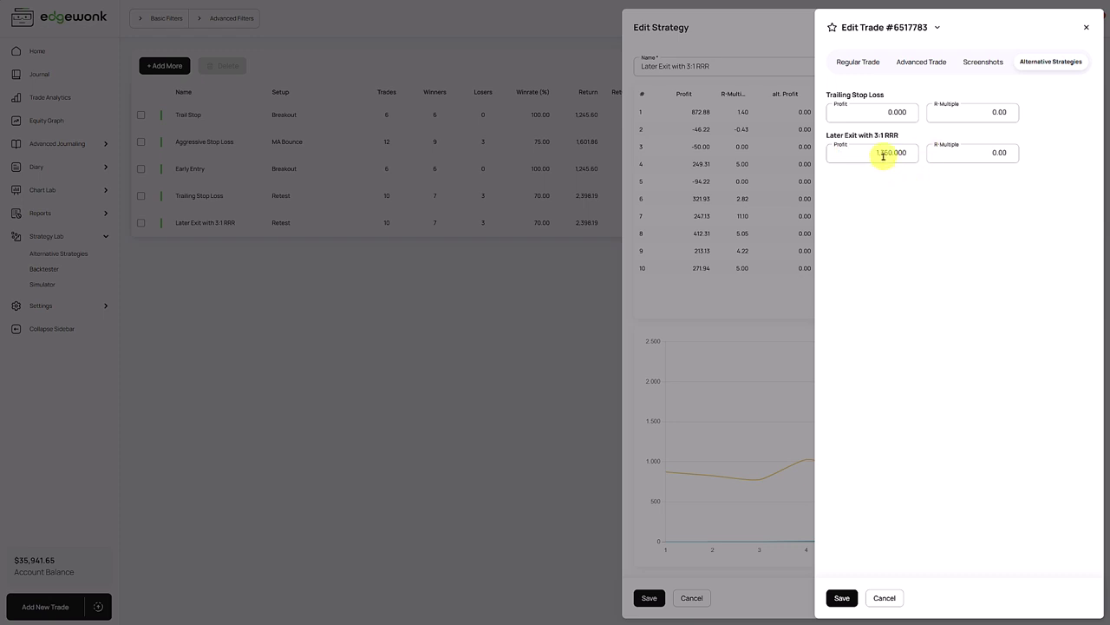
Save the first trade's alternative profit, and review the chart screenshots attached to the strategy's second trade
click(841, 598)
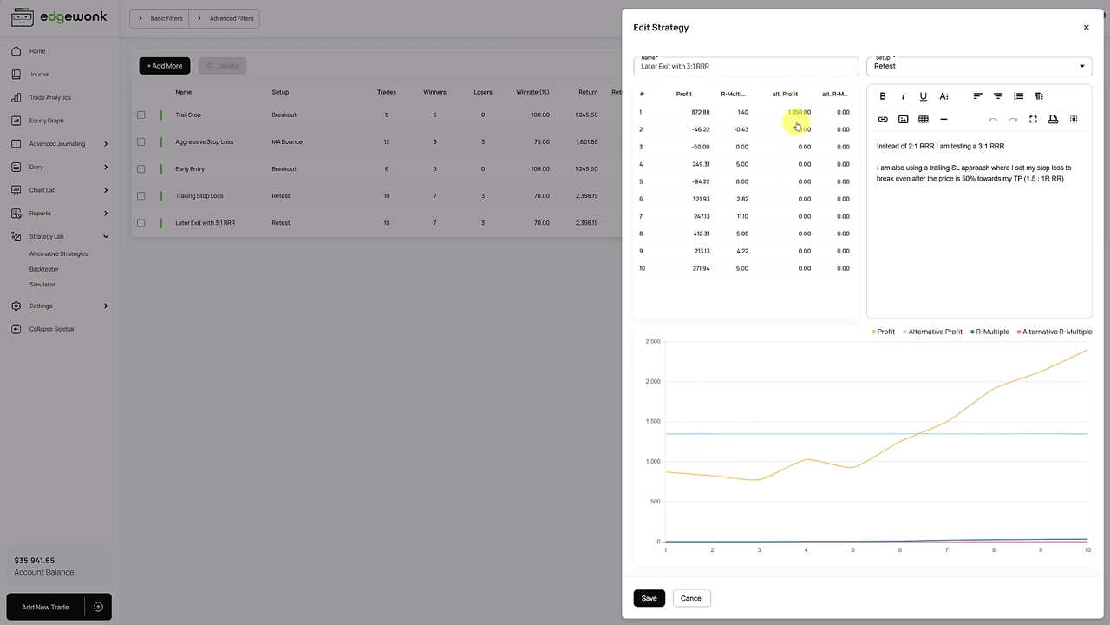
click(665, 133)
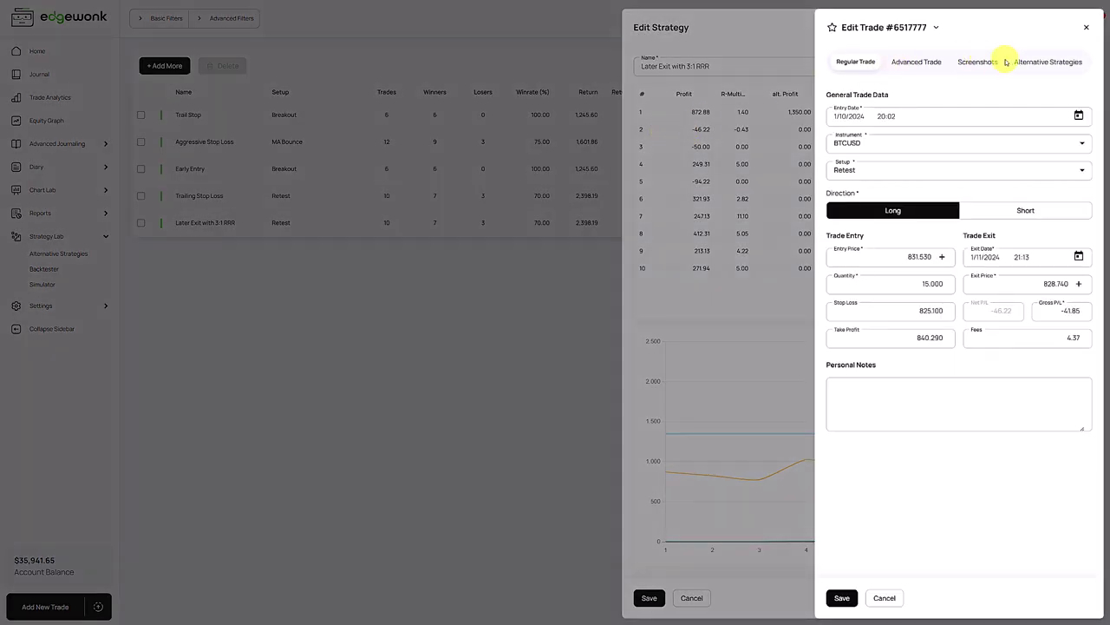
click(989, 64)
scroll(1024, 245, down, 3)
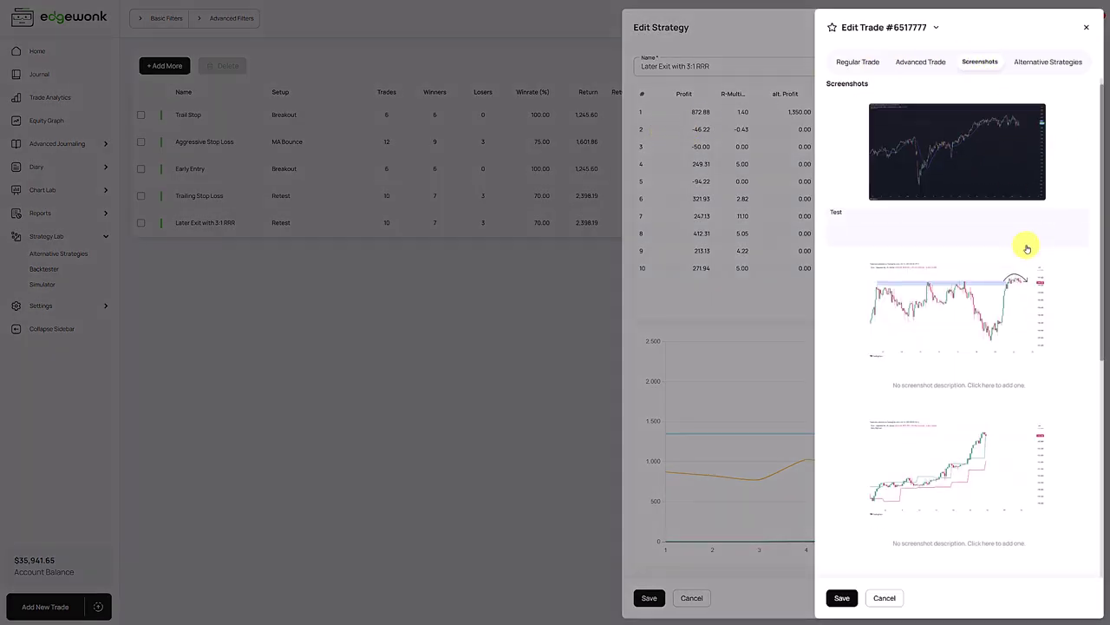
scroll(1026, 246, up, 3)
Enter an alternative profit of 54 for the second trade under Later Exit with 3:1 RRR, and save both the trade and the strategy
click(1041, 61)
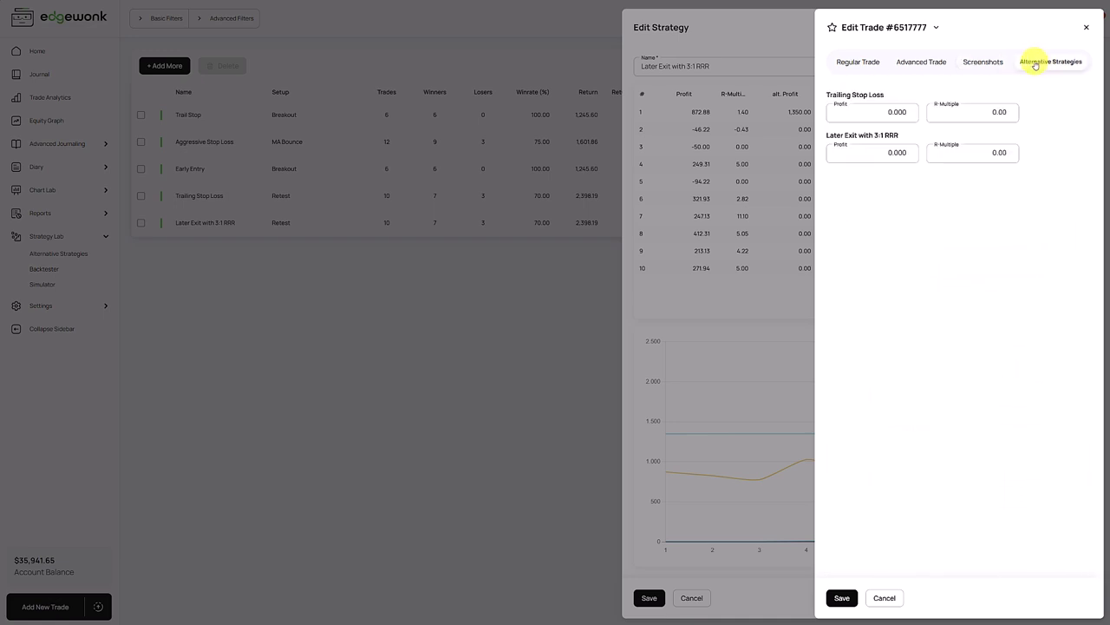
click(906, 153)
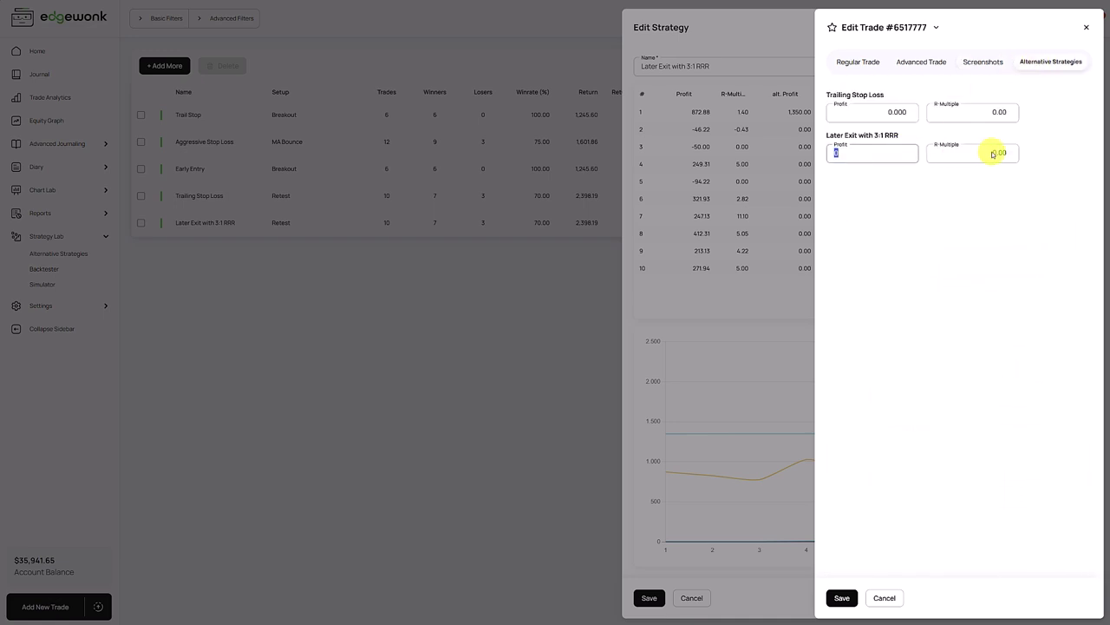
text(54)
click(1030, 278)
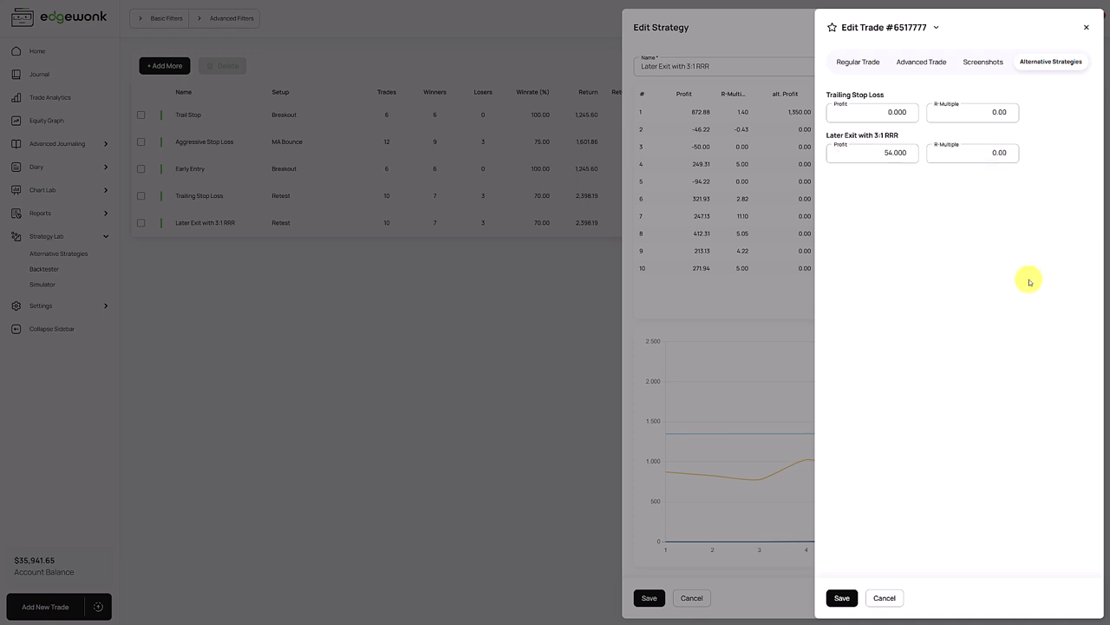
click(843, 598)
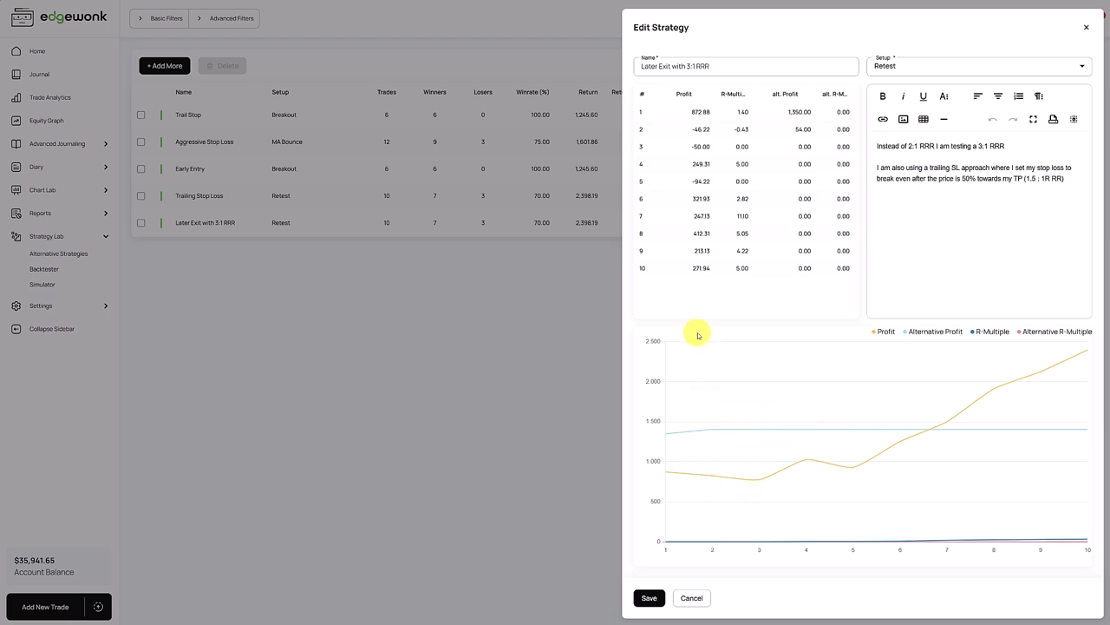
click(648, 598)
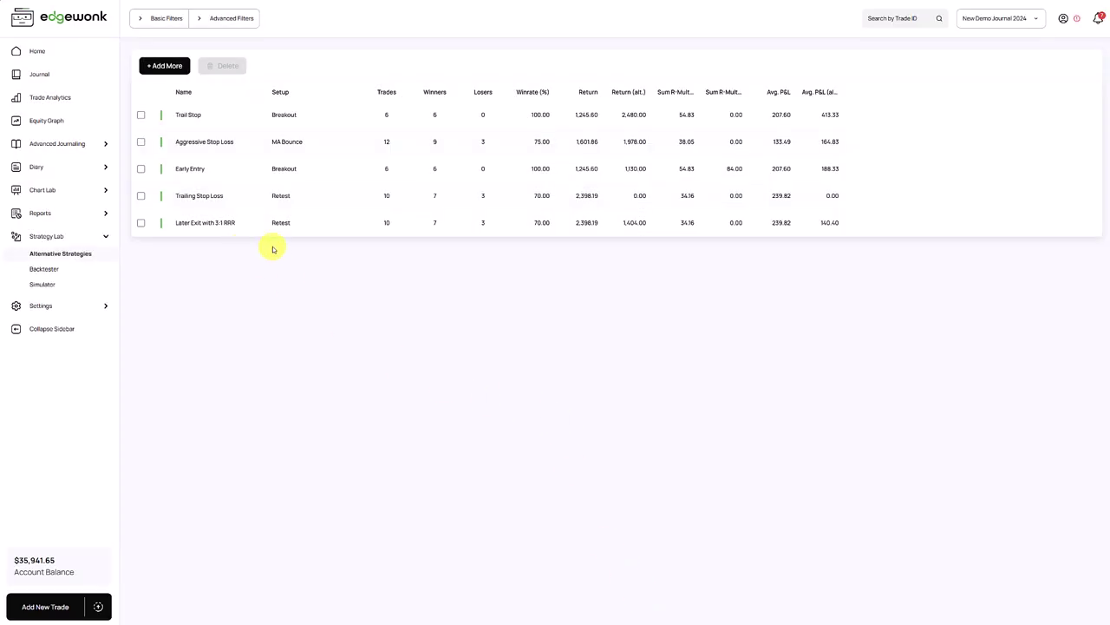